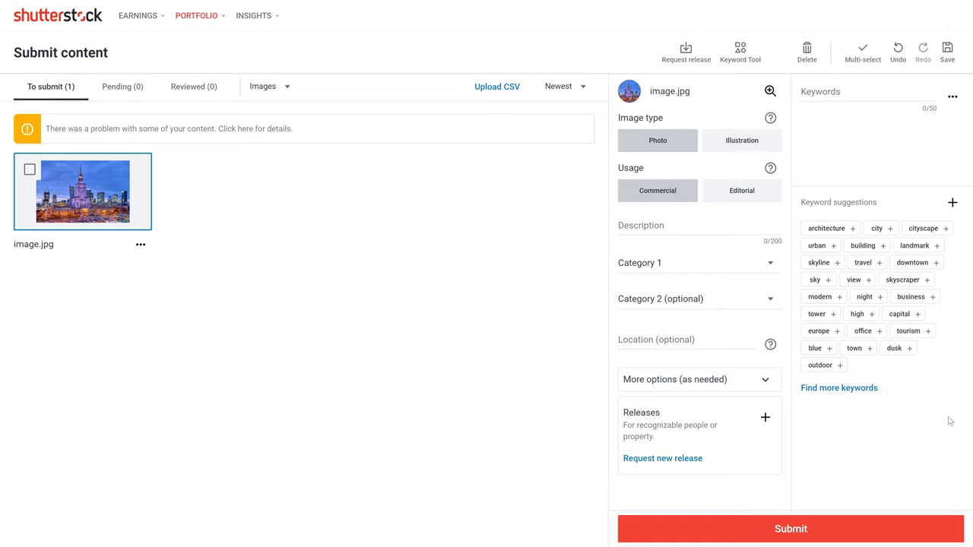
Step: Paste the Warsaw cityscape description and the 50-tag keyword list into image.jpg's fields
left_click(682, 227)
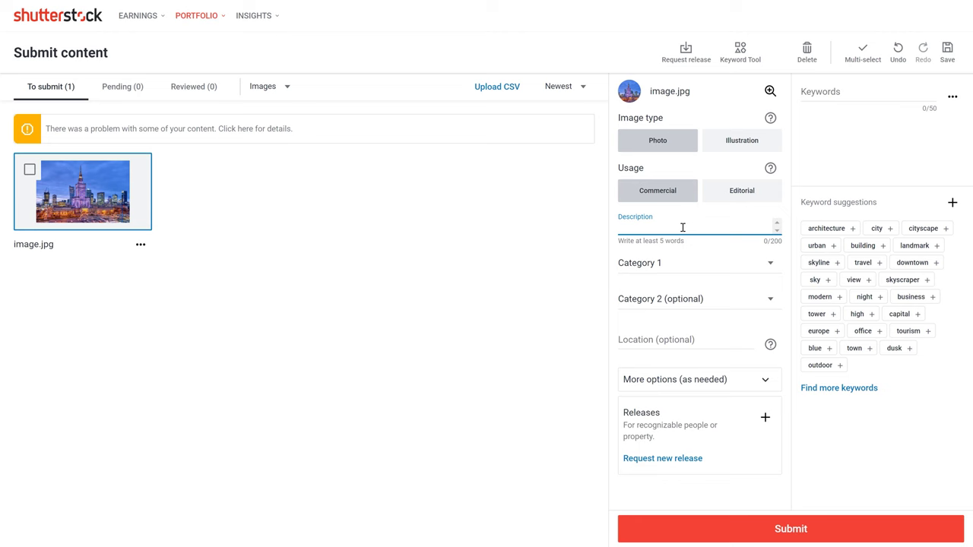
type("Warsaw, Poland - January 22, 2020: High angle view panorama of Warszawa cityscape skyline with centralna train station and palace of culture night.")
left_click(832, 90)
key("ctrl+v")
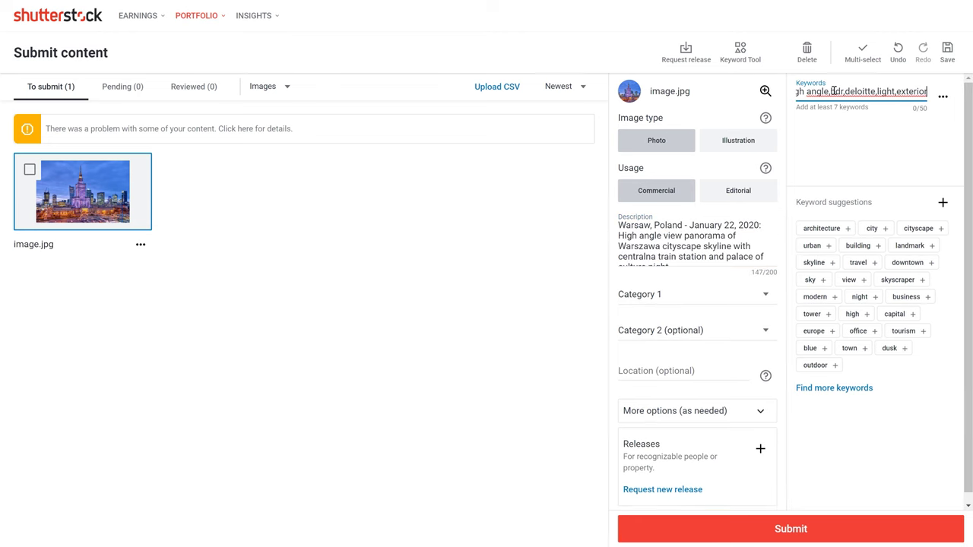
key("Return")
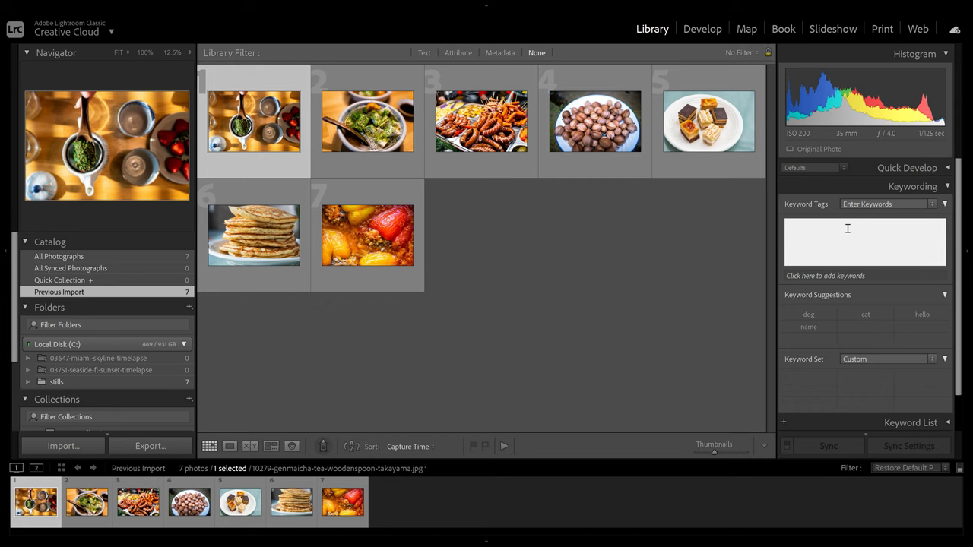
Step: Add the keyword tags food, tea, strawberry and fruit to the tea-set photo
type("food, tea, strawberry, fruit")
key("Return")
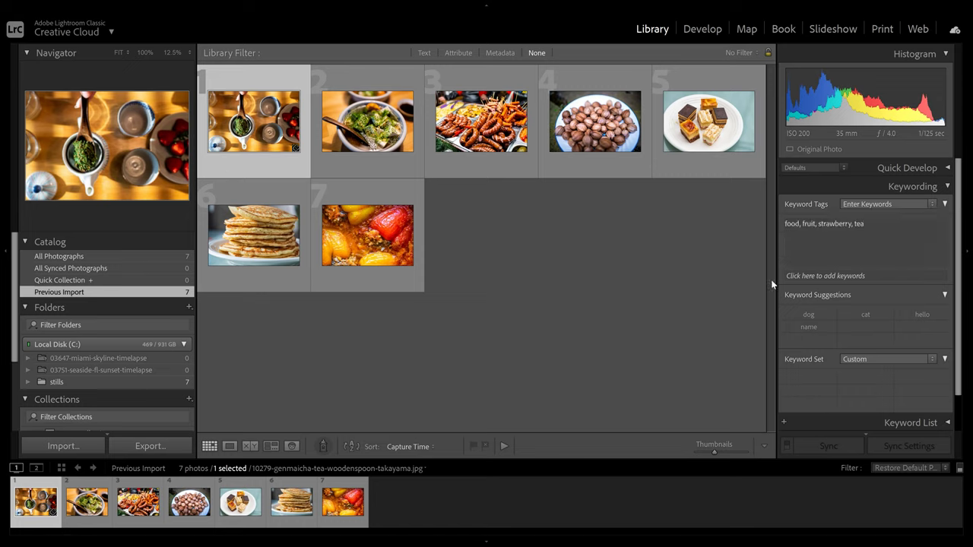
mouse_move(821, 232)
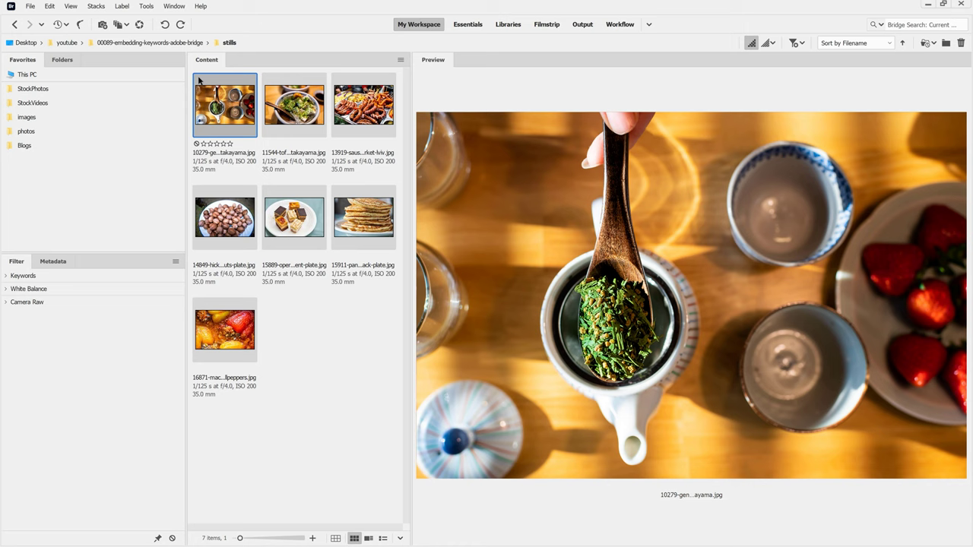
Step: Give the green tea photo the title 'Japanese Food on Table' and description 'Many dishes with green tea on wooden table in Japan'
right_click(220, 100)
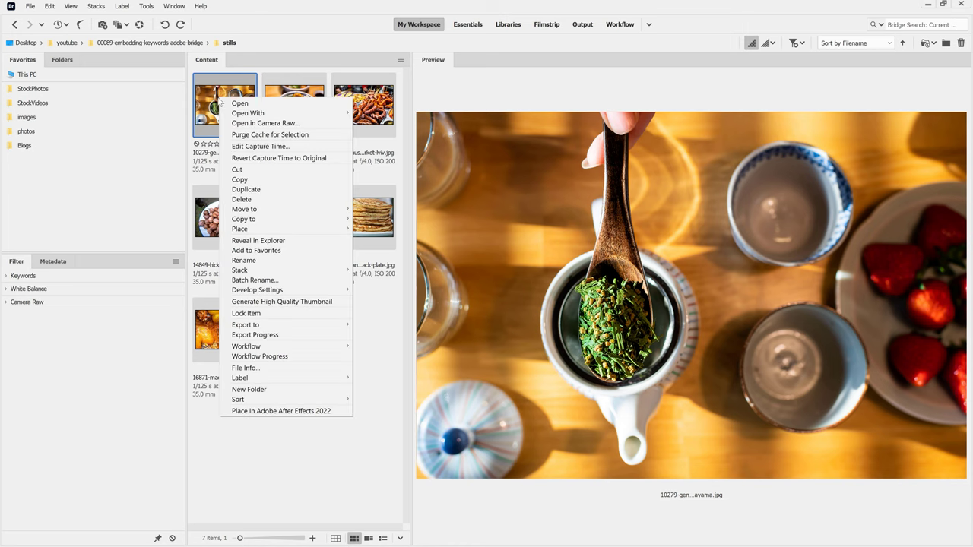
left_click(269, 368)
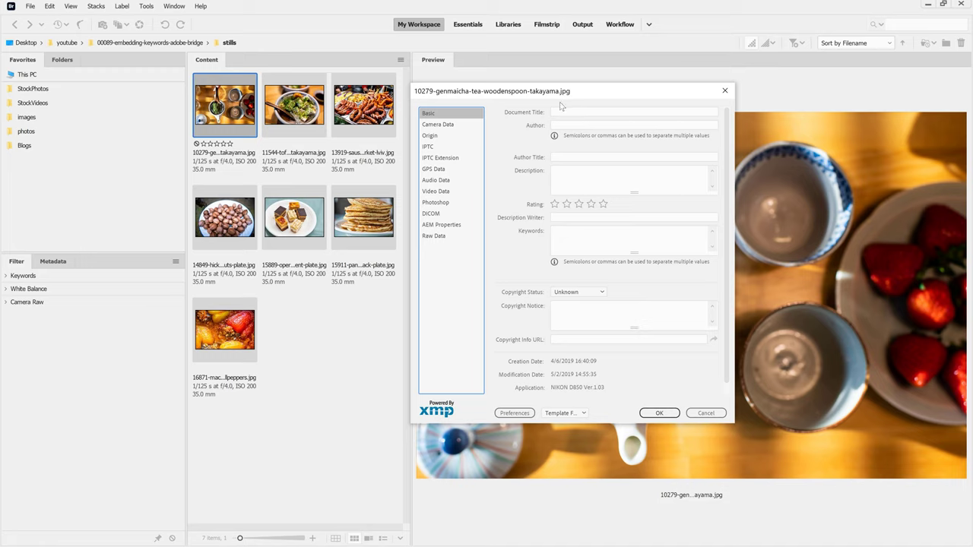
left_click(571, 111)
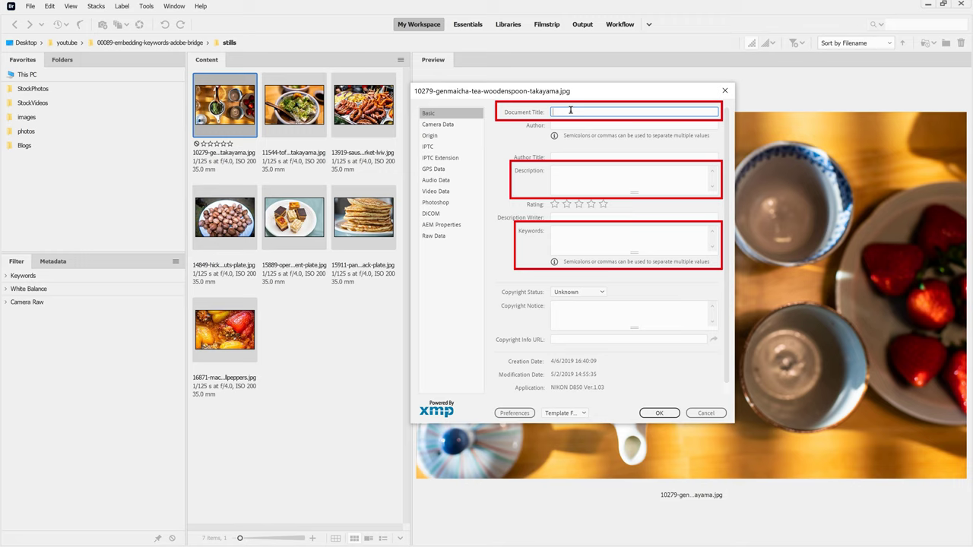
type("Japanese Food on Table")
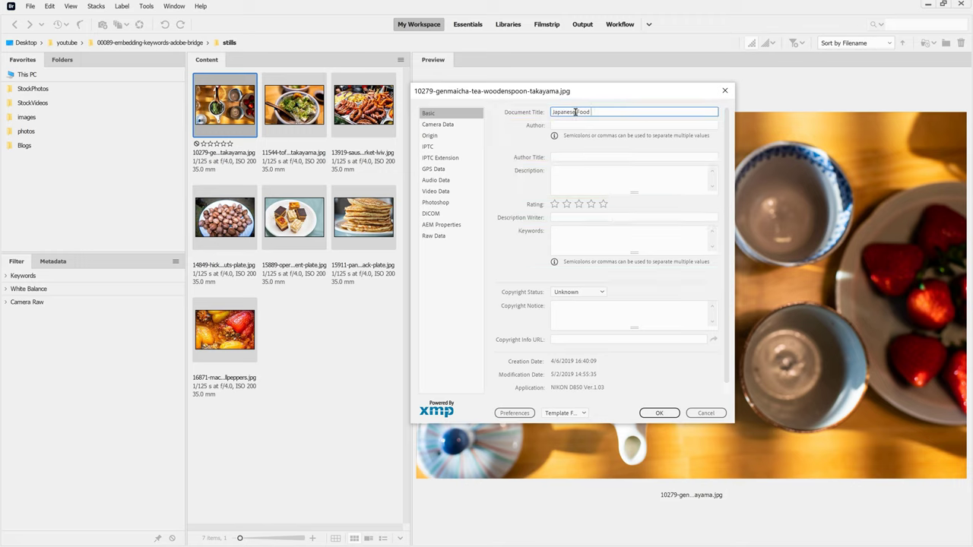
left_click(582, 175)
type("Many dishes with green tea on wooden table in Japan")
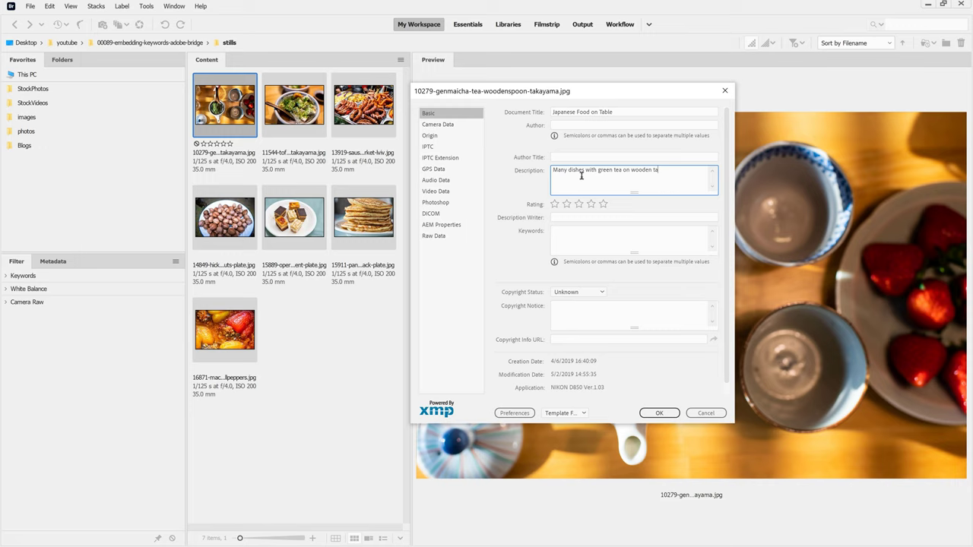
Step: Add keywords Japan, food, tea, green, fruit, berry, save, and reopen File Info to verify
left_click(574, 232)
type("Japan, food, tea, green, fruit, berry")
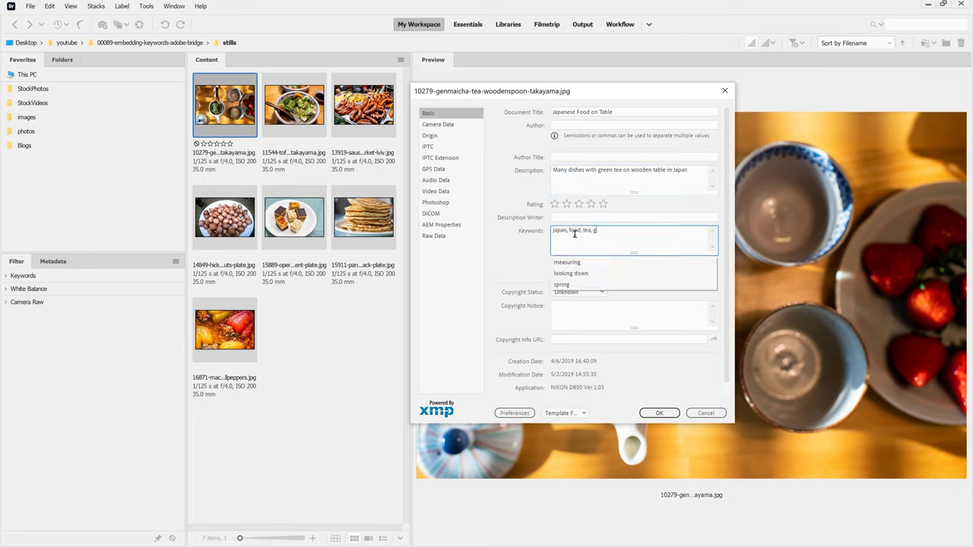
left_click(672, 414)
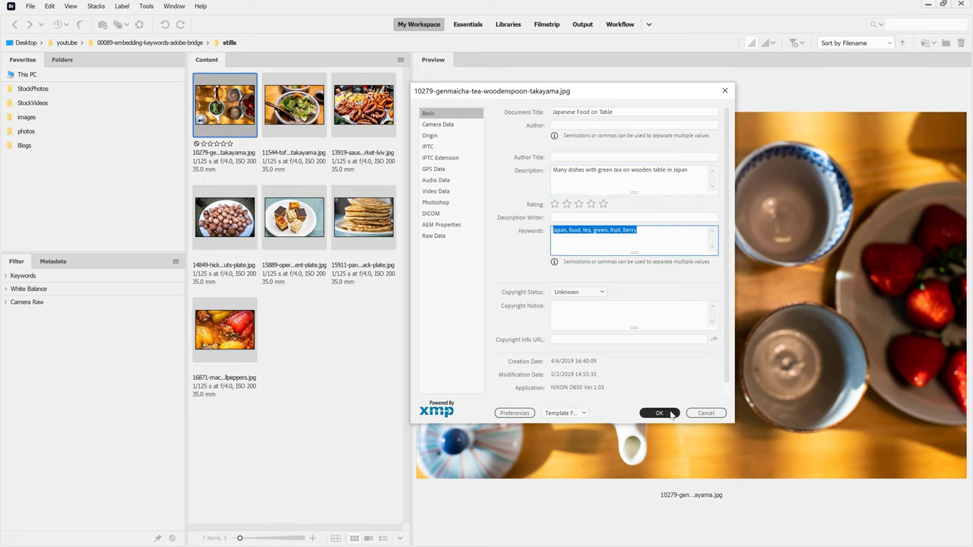
left_click(672, 414)
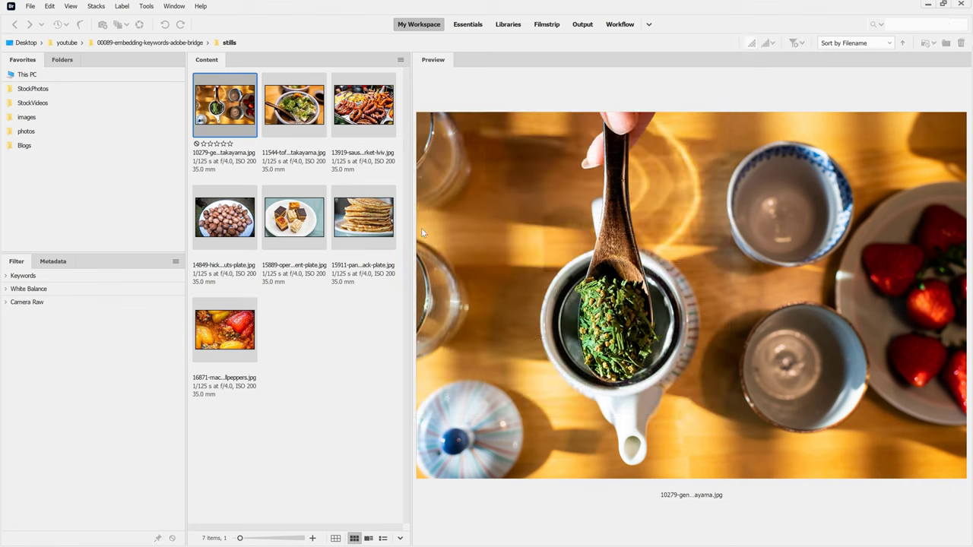
right_click(228, 111)
left_click(281, 379)
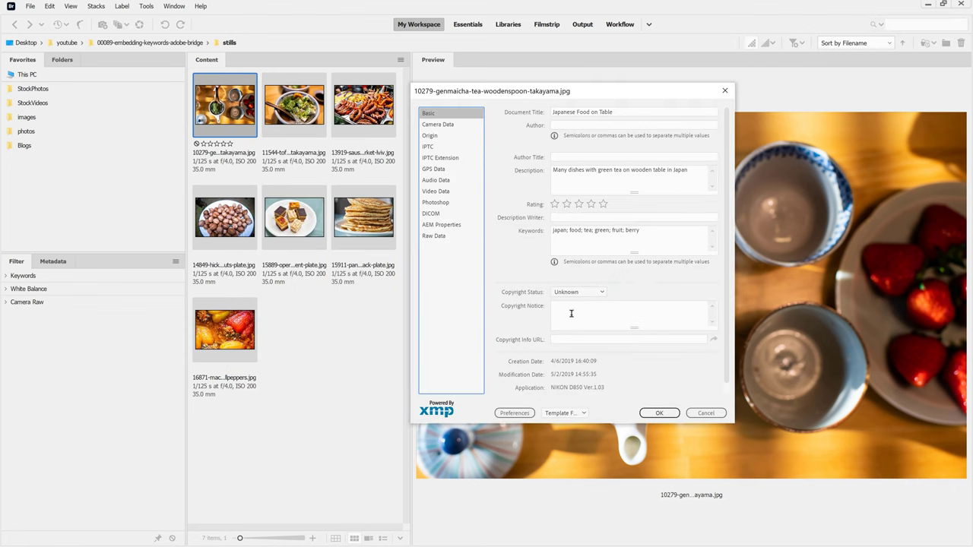
Step: Close the green tea photo's File Info and open File Info for the tofu mushroom soup photo
key("Escape")
left_click(323, 358)
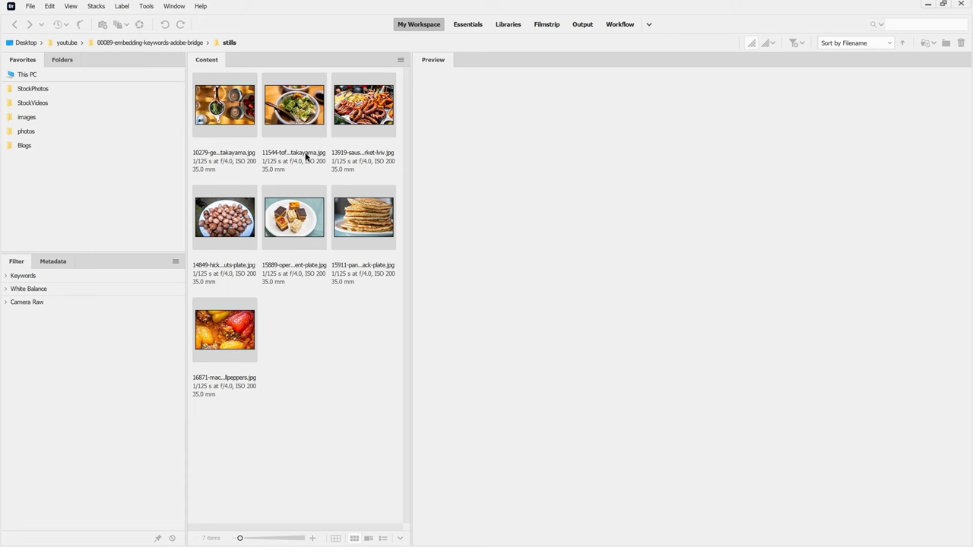
left_click(302, 118)
right_click(302, 115)
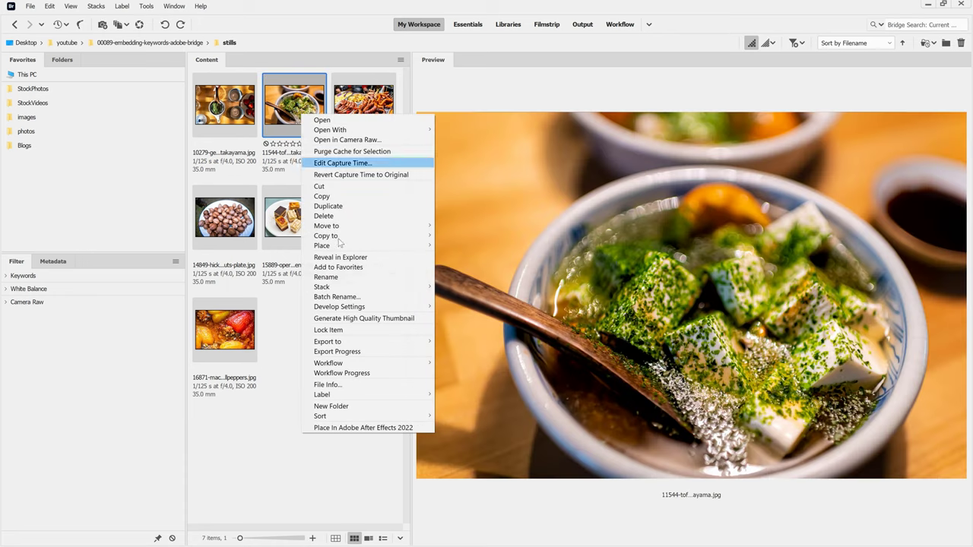
left_click(349, 386)
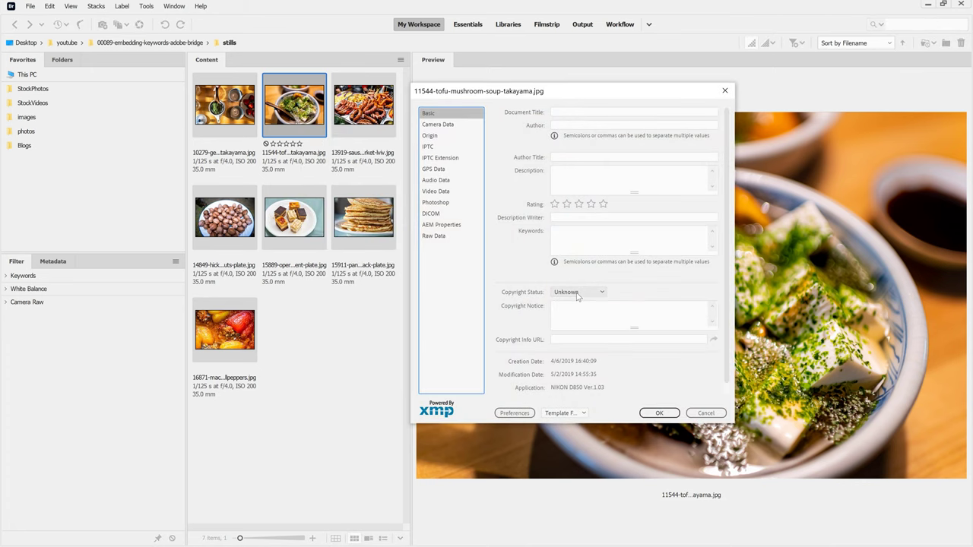
Step: Mark the soup photo Copyrighted with notice 'All rights reserved.' and keywords food, closeup, table, kitchen
left_click(576, 293)
left_click(585, 312)
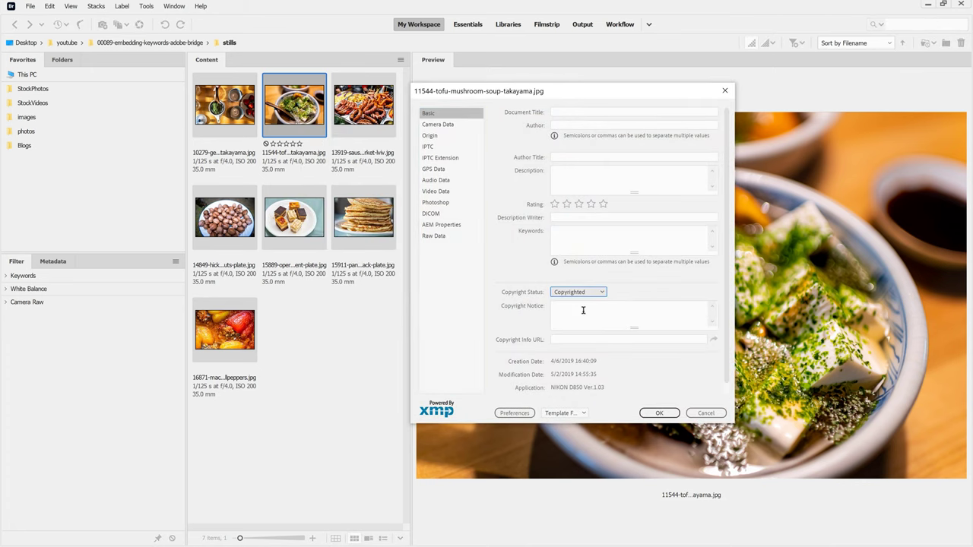
left_click(583, 310)
type("All rights reserved.")
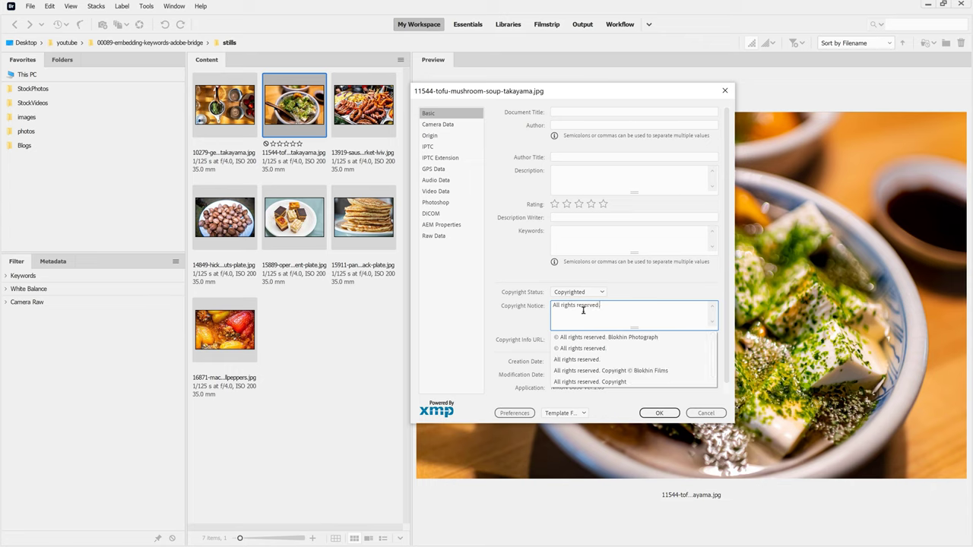
left_click(579, 235)
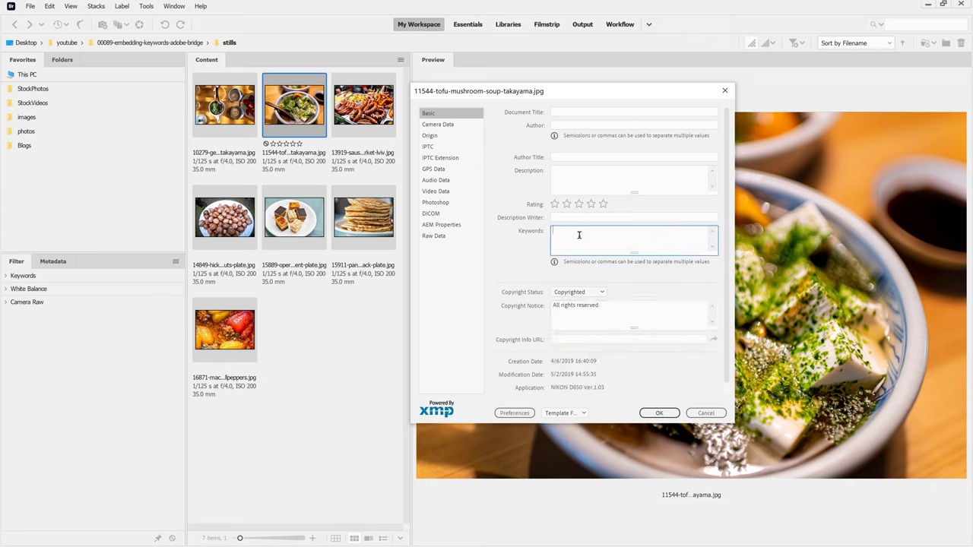
type("food, closeup, table, kitchen")
Step: Export this metadata as a template named 'food' and confirm the soup photo's metadata
left_click(584, 414)
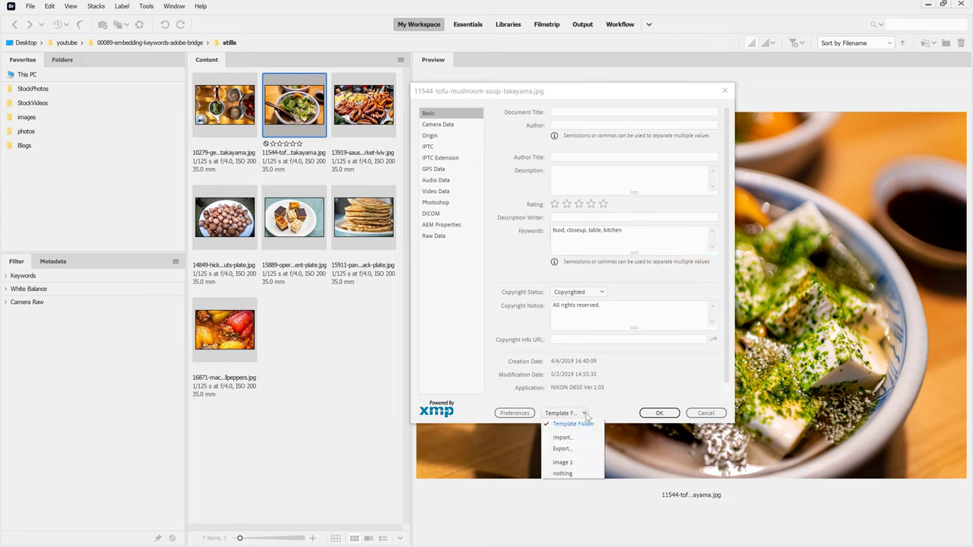
left_click(572, 448)
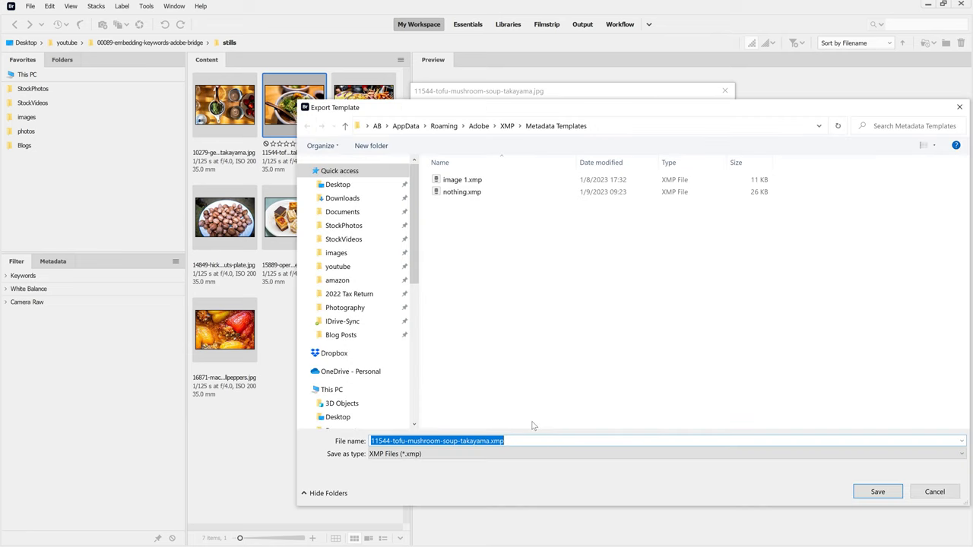
type("food")
left_click(870, 493)
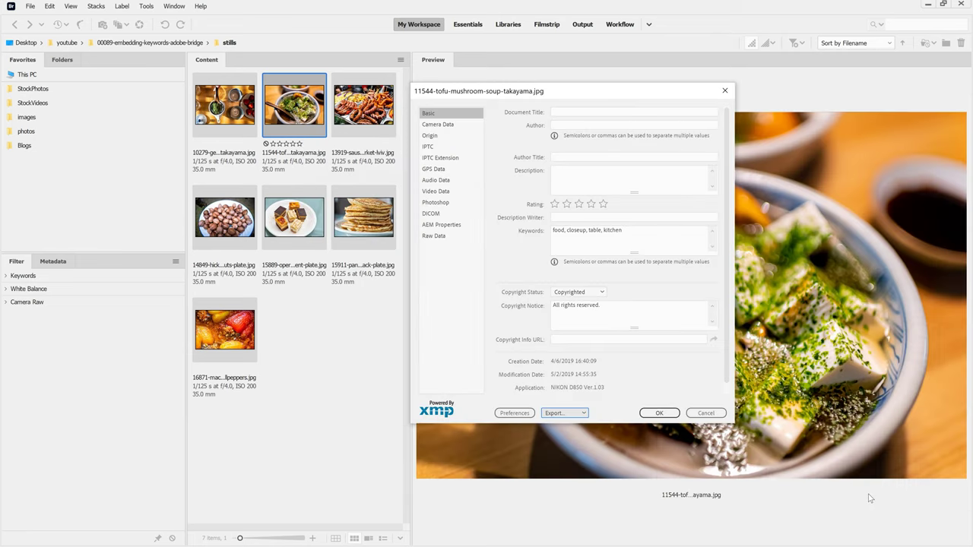
left_click(666, 417)
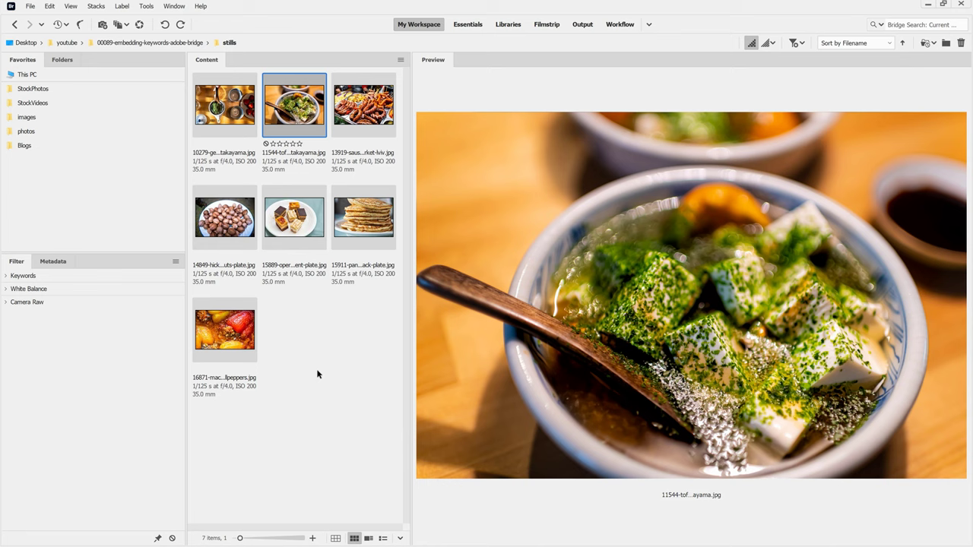
Step: Apply the 'food' template to the five photos from sausages to peppers, keeping original metadata but replacing matching fields
key("Right")
left_click(221, 346, "shift")
right_click(222, 344)
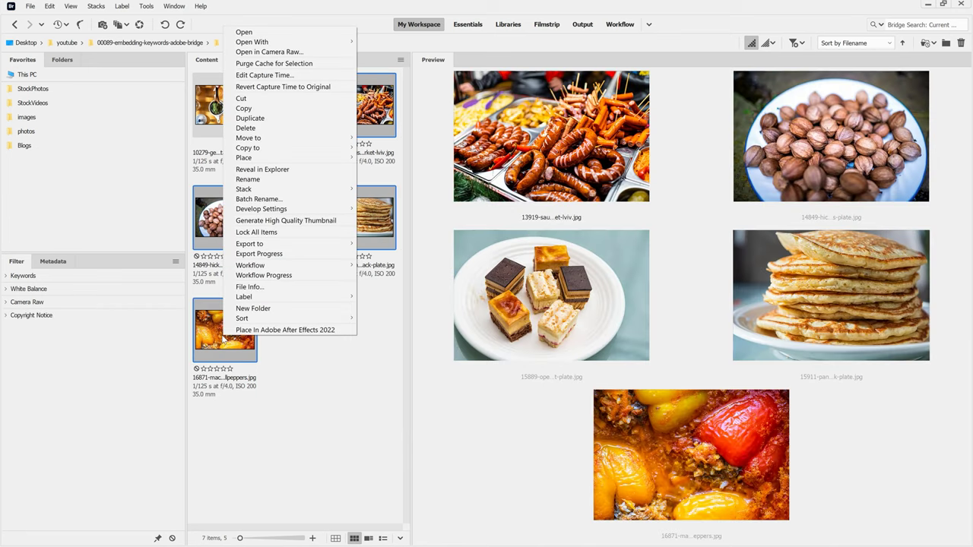
left_click(247, 287)
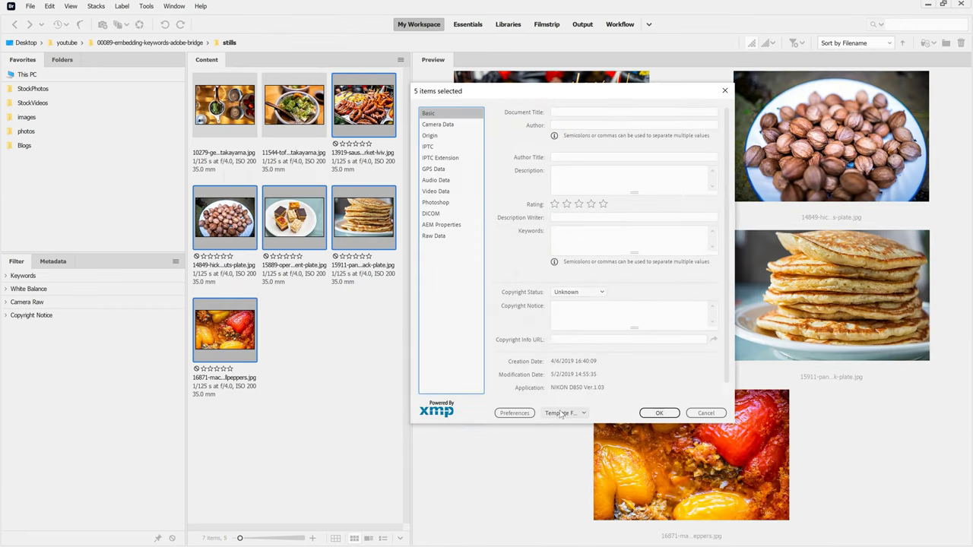
left_click(583, 414)
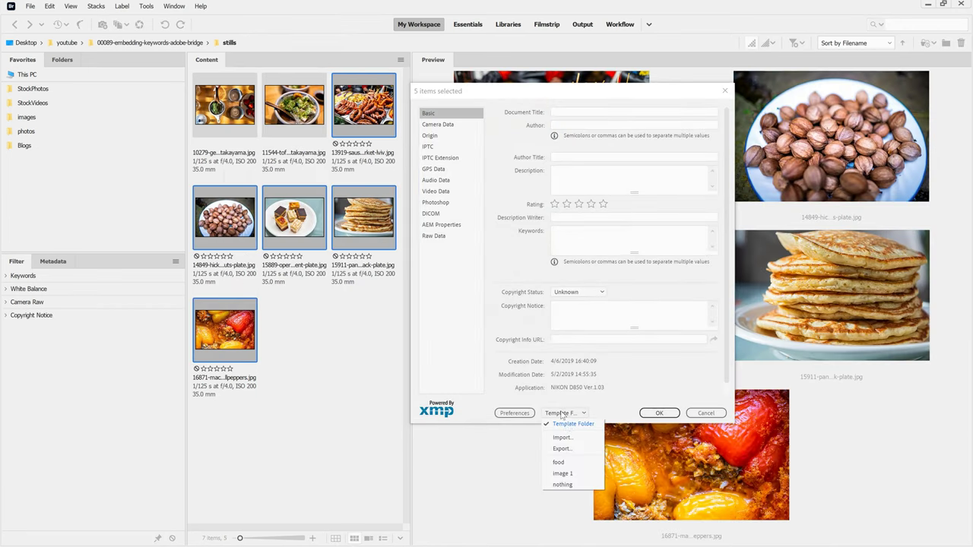
left_click(572, 463)
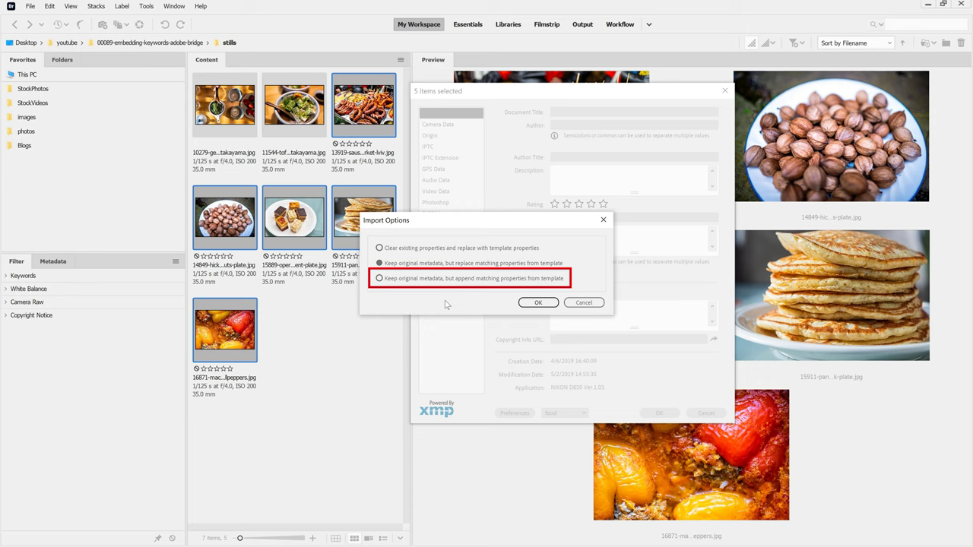
left_click(537, 303)
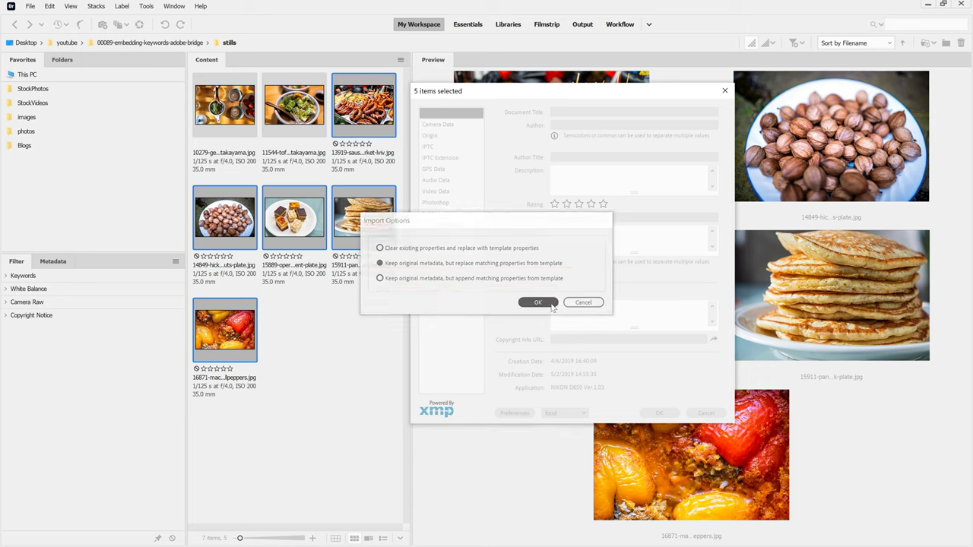
left_click(656, 415)
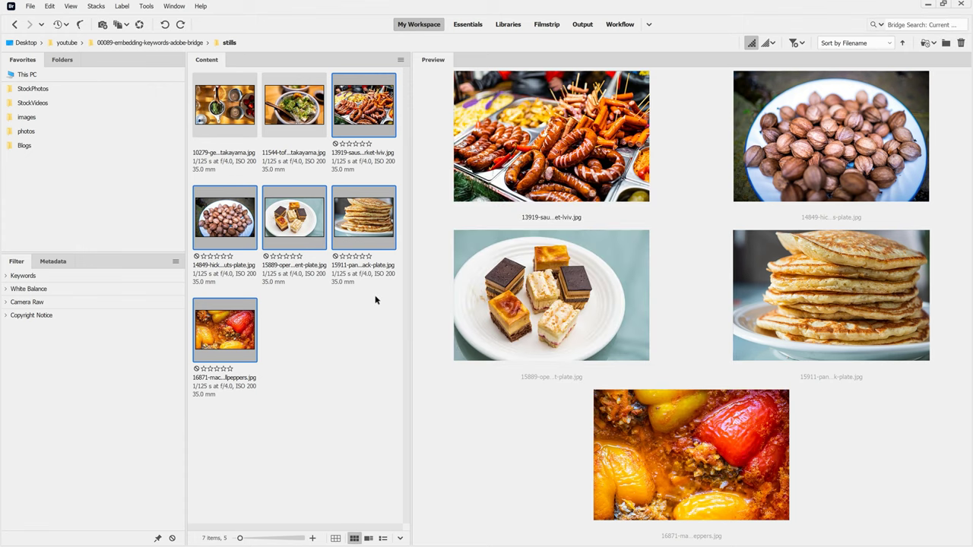
left_click(373, 304)
left_click(361, 114)
right_click(361, 114)
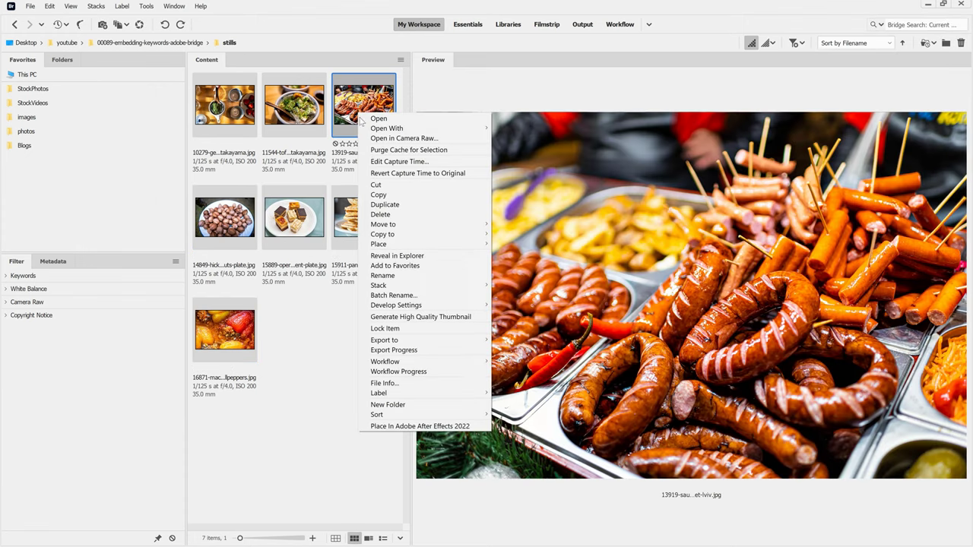
left_click(392, 383)
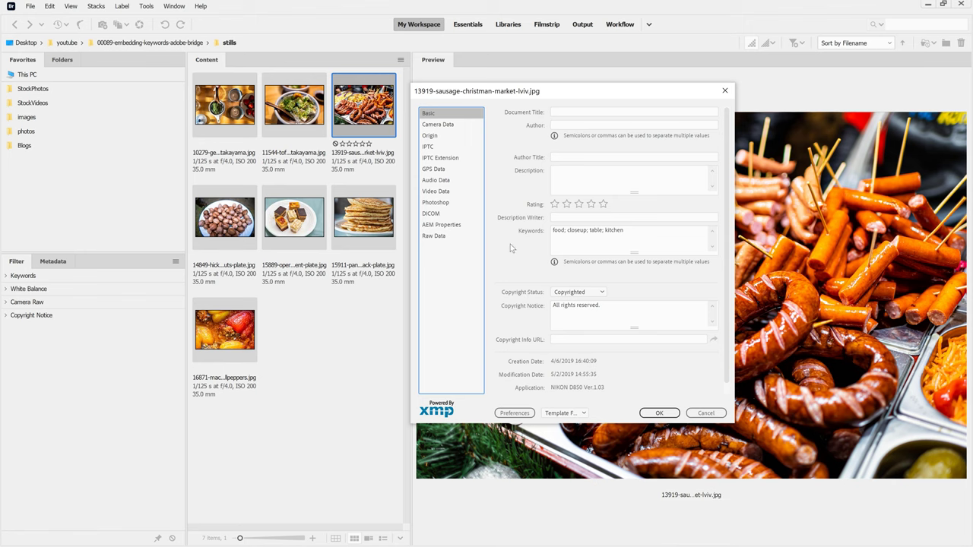
key("Escape")
left_click(365, 373)
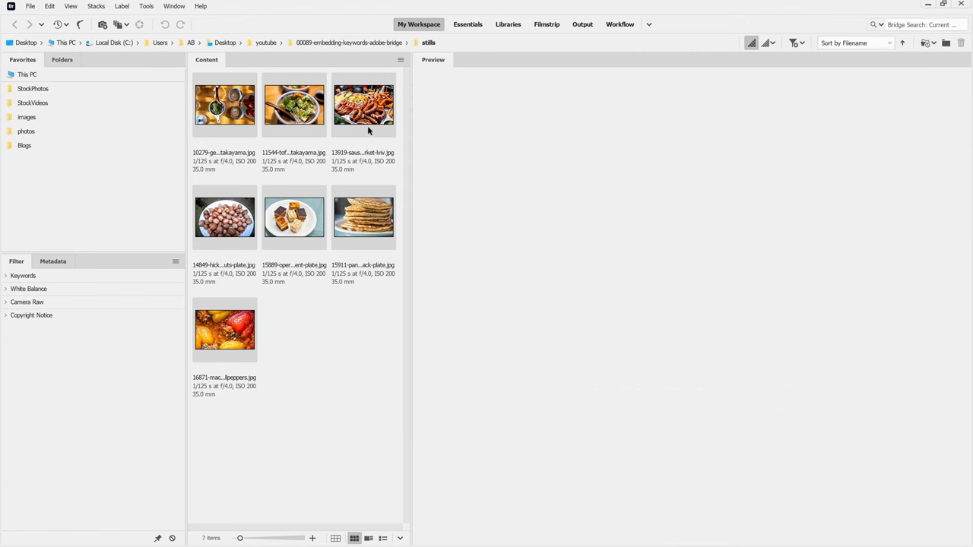
left_click(363, 104)
left_click(146, 6)
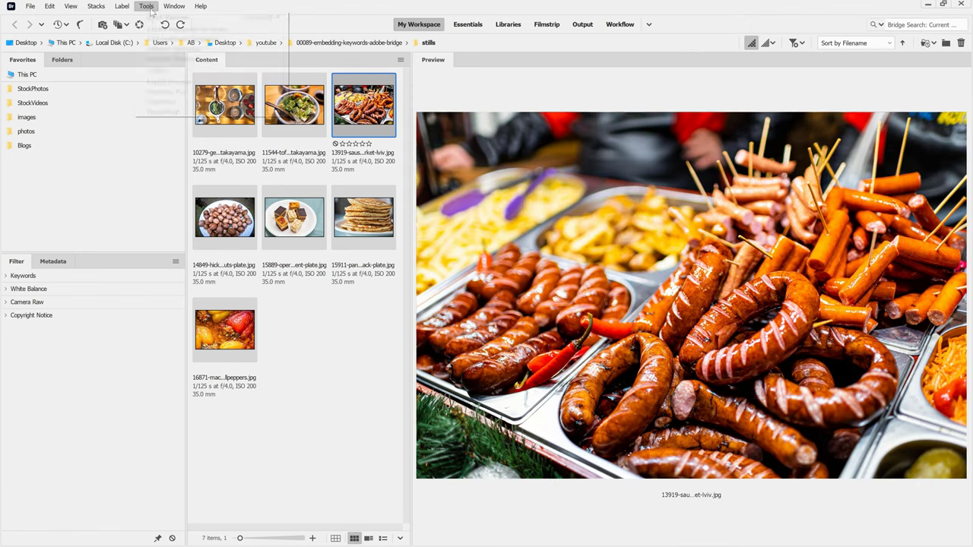
mouse_move(173, 51)
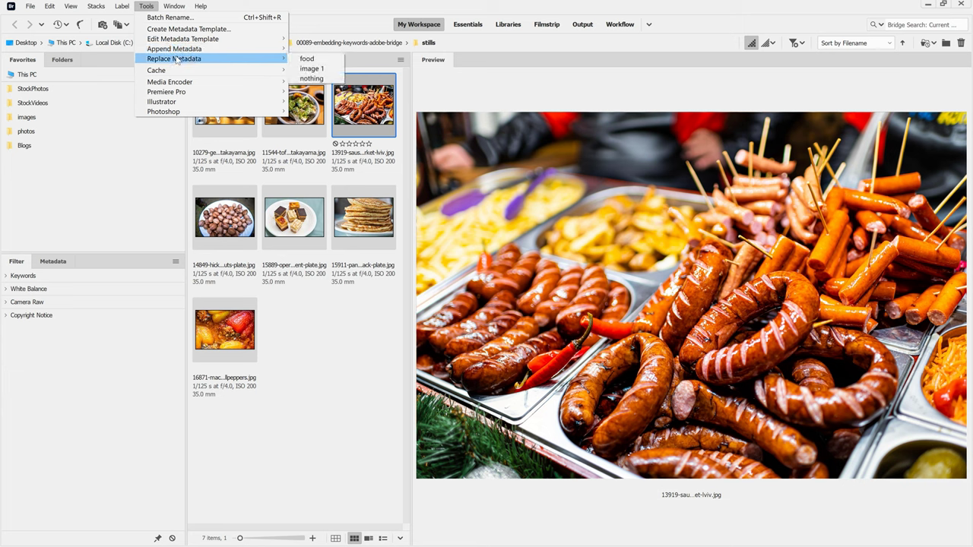
key("Escape")
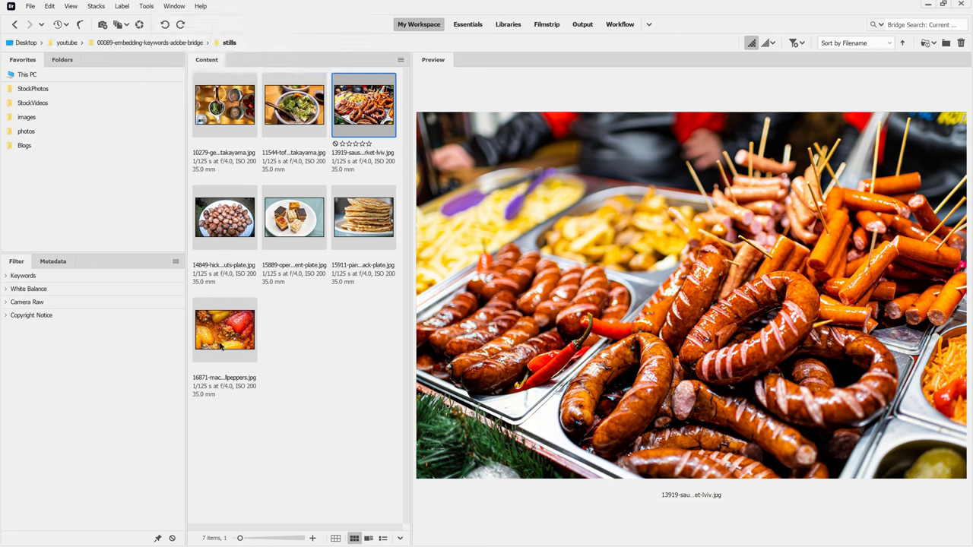
left_click(222, 346, "shift")
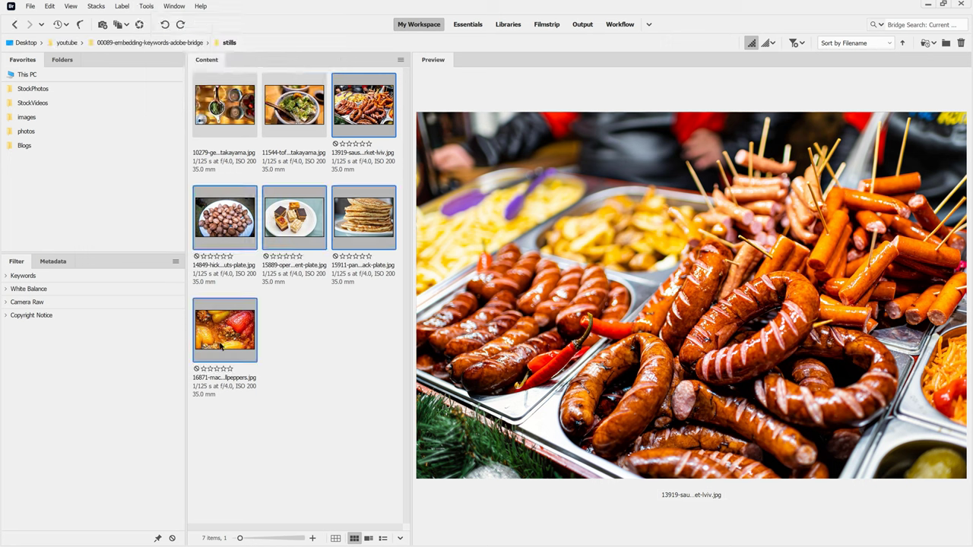